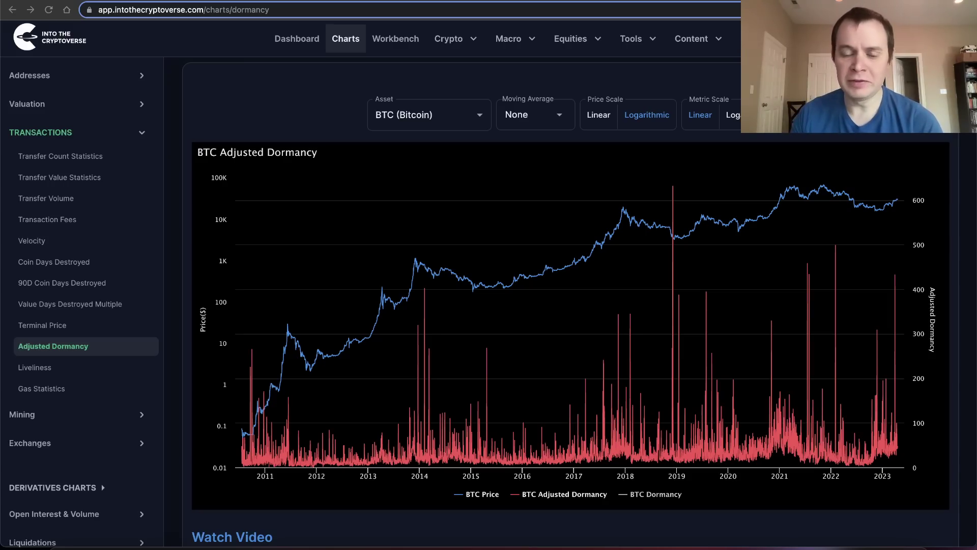
Step: Keep Bitcoin selected as the charted asset in the asset list
scroll(153, 212, down, 1)
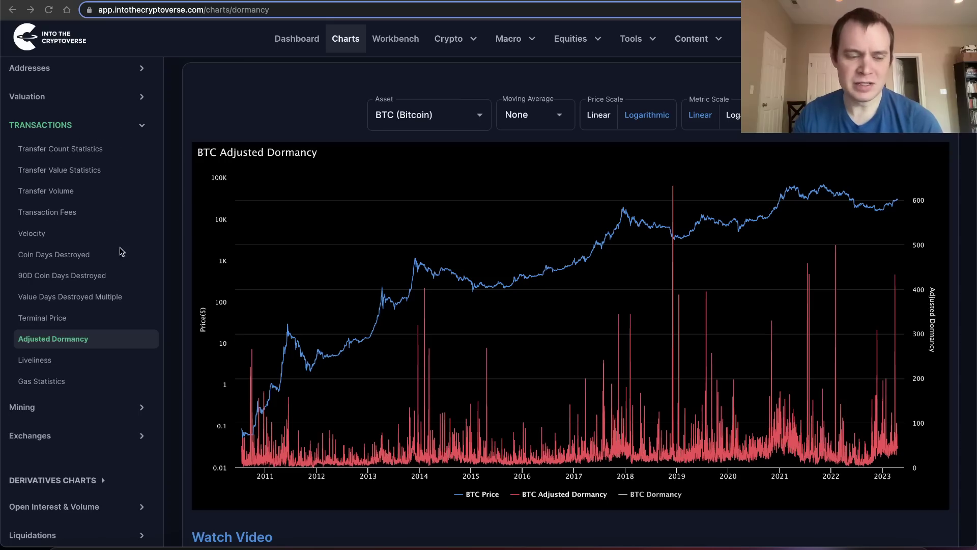
click(442, 114)
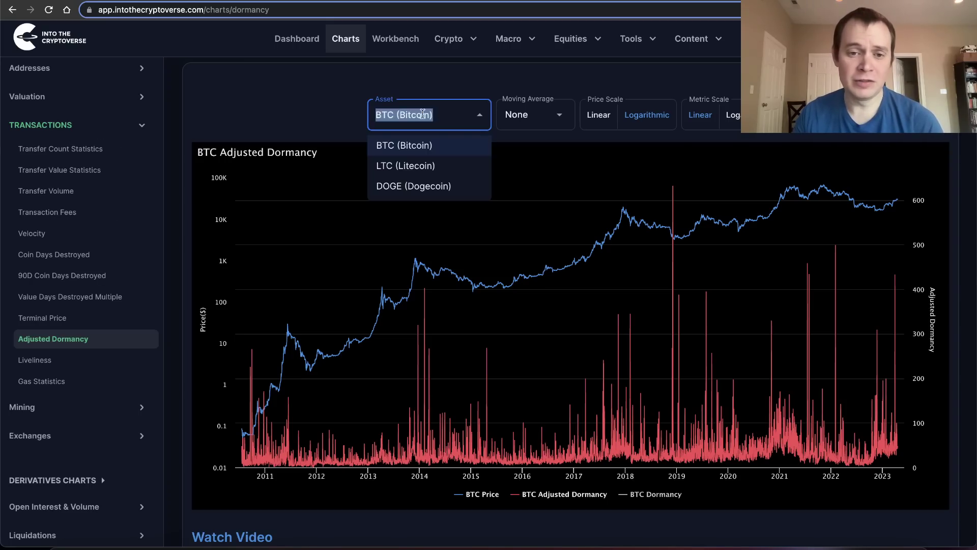
click(286, 89)
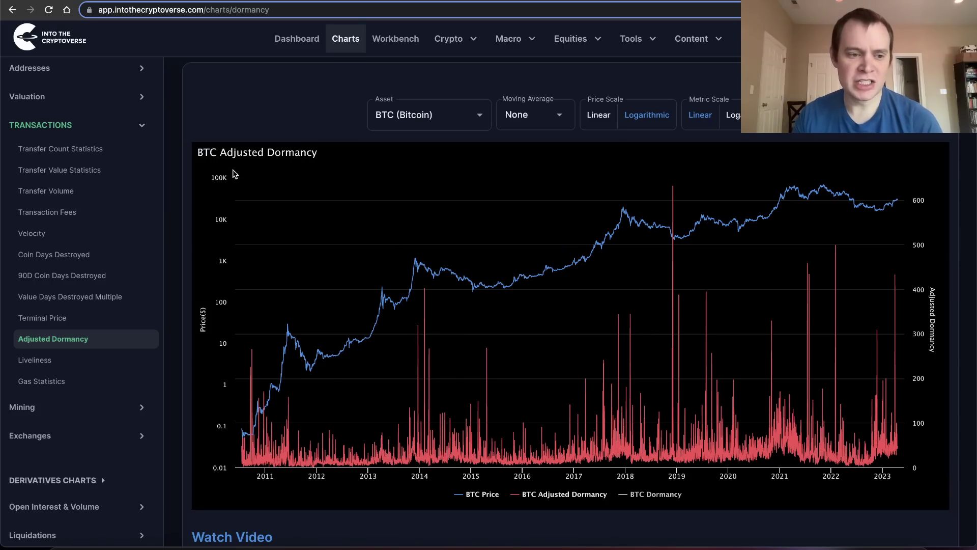
Step: Highlight 'destruction/volume' in the Dormancy description, then clear the highlight
scroll(455, 181, down, 5)
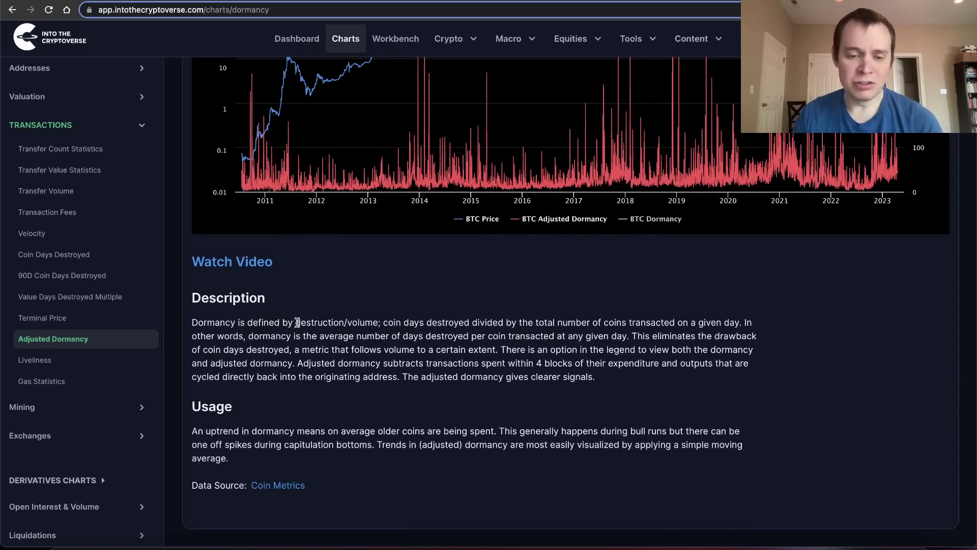
drag(294, 323, 352, 324)
click(381, 335)
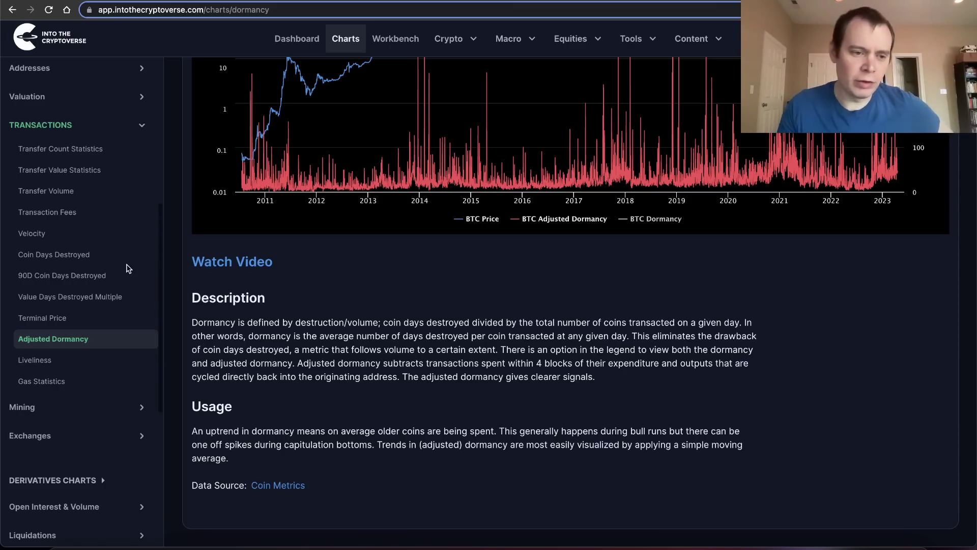
Step: Open the Coin Days Destroyed chart and highlight its 5 BTC example in the description
click(86, 255)
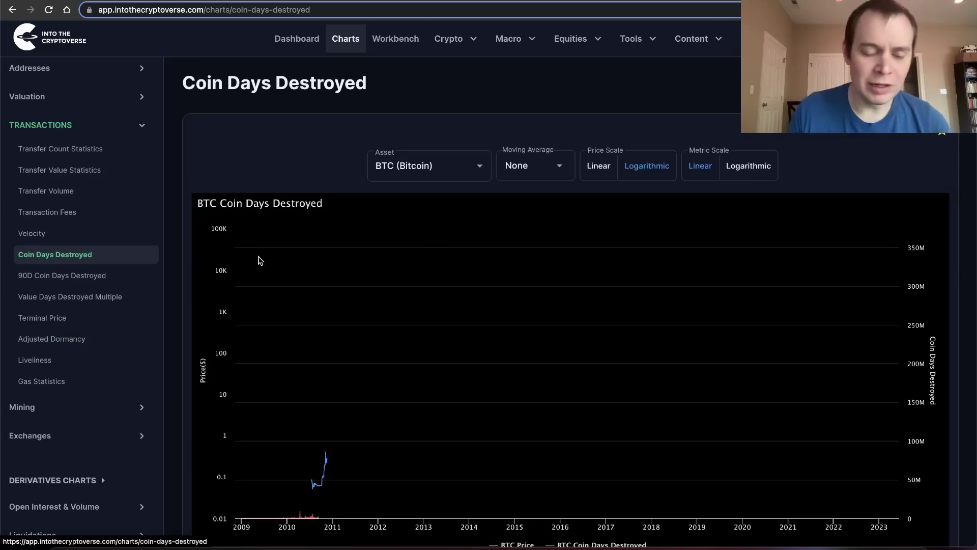
scroll(260, 261, down, 6)
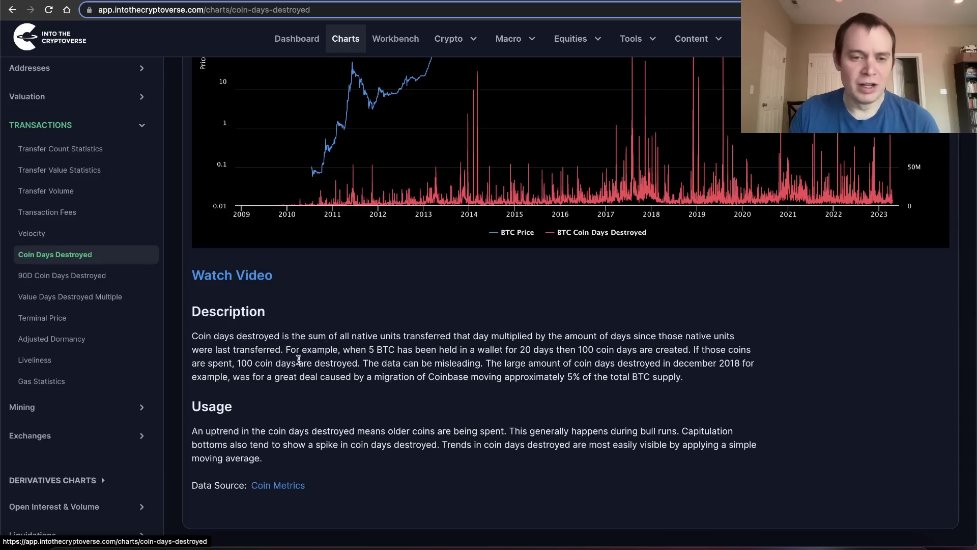
drag(289, 350, 418, 350)
click(376, 350)
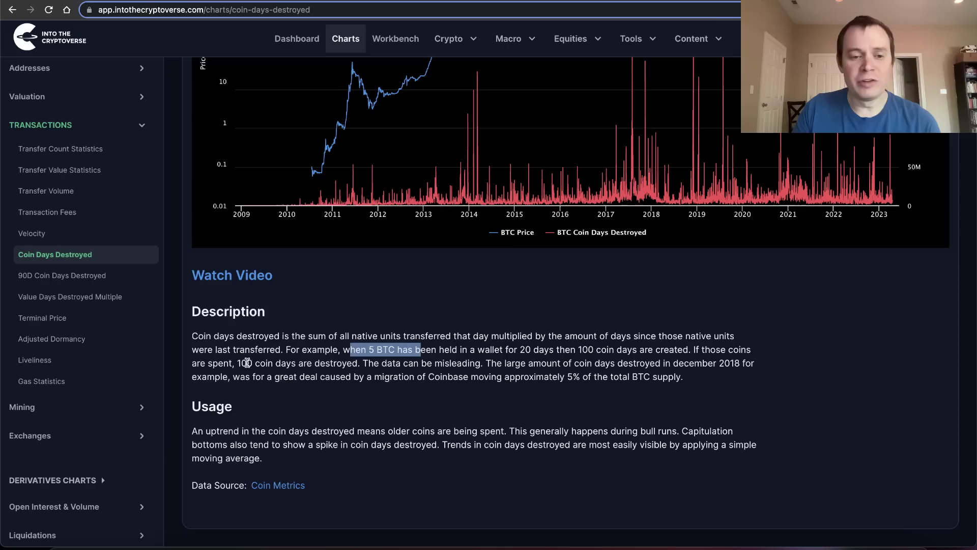
Step: Highlight the coin-days-destroyed sentence, then return to the Adjusted Dormancy page
drag(241, 363, 365, 364)
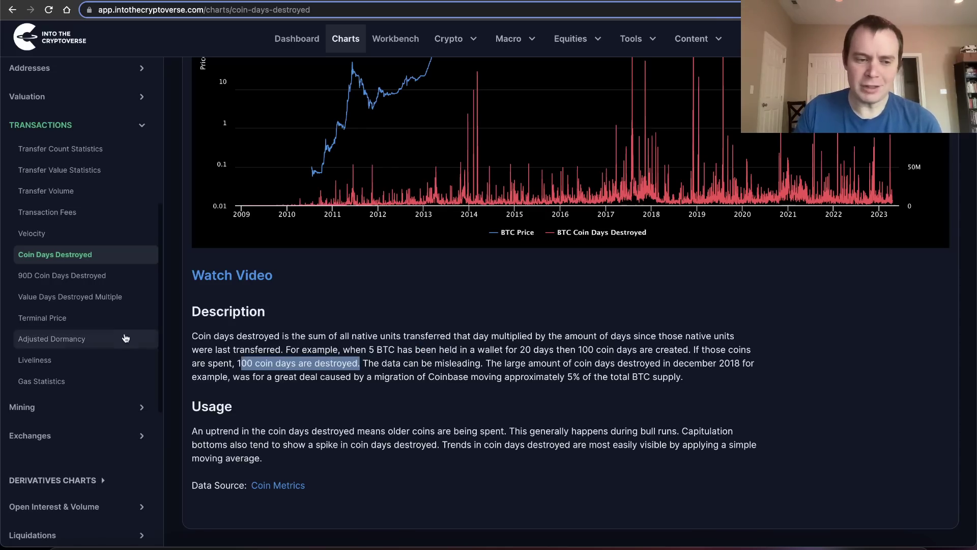
click(51, 338)
scroll(660, 341, down, 6)
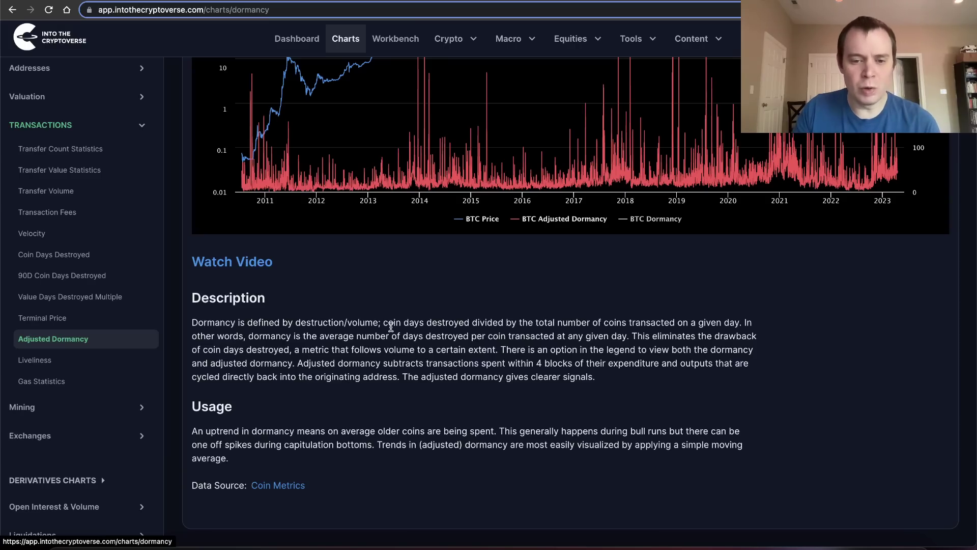
drag(393, 323, 621, 325)
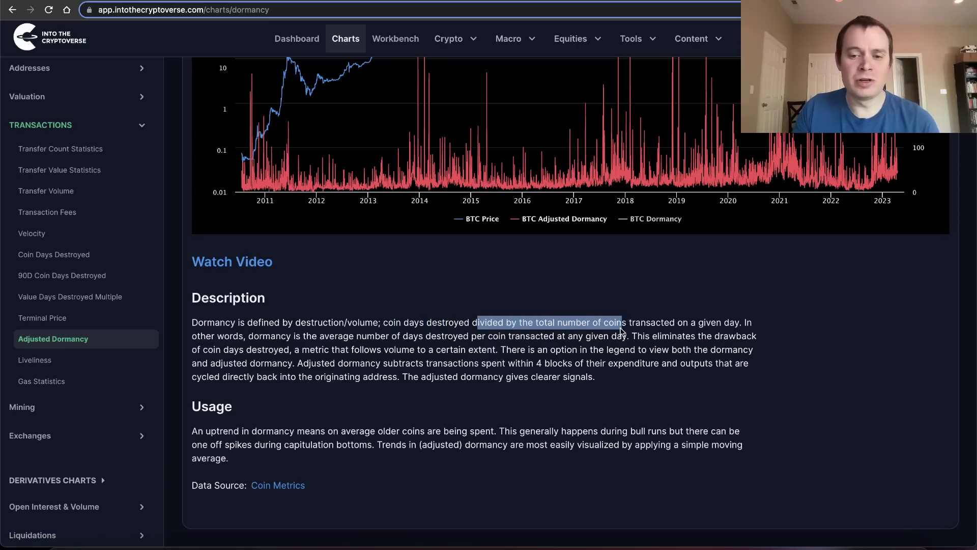
click(657, 325)
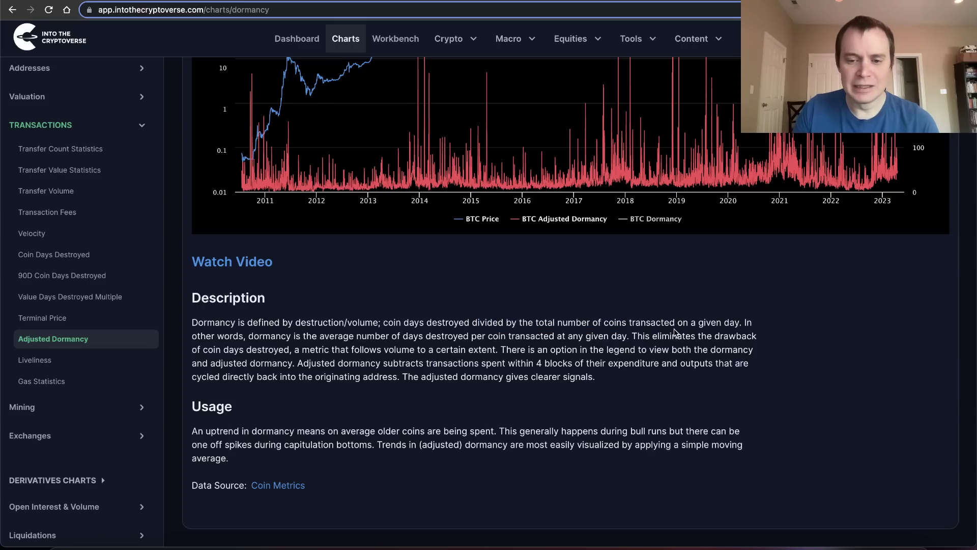
drag(271, 336, 422, 339)
click(601, 363)
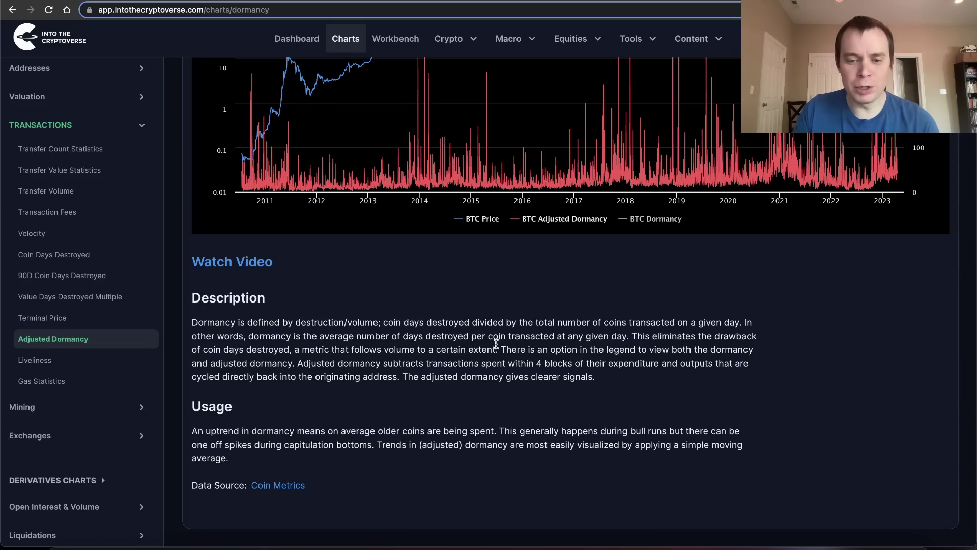
scroll(725, 350, up, 4)
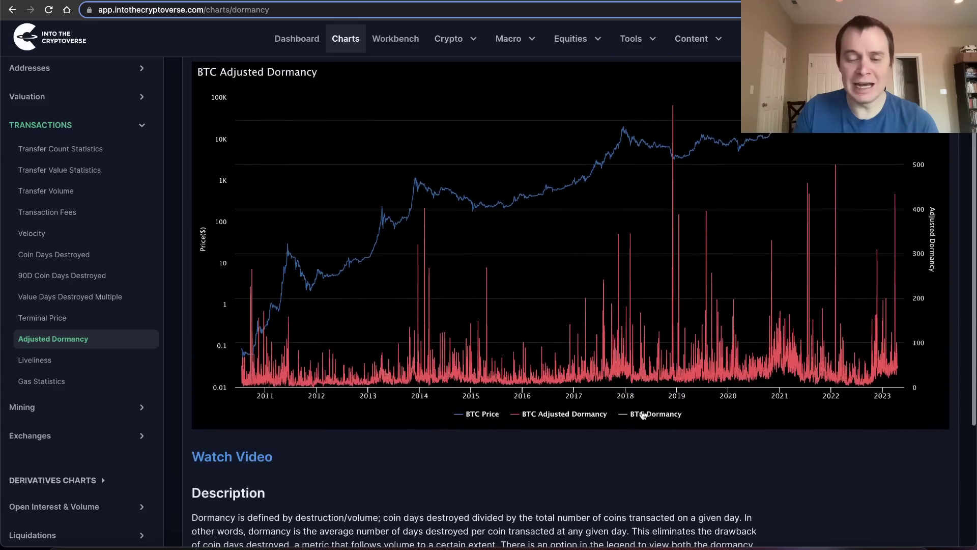
scroll(669, 415, up, 1)
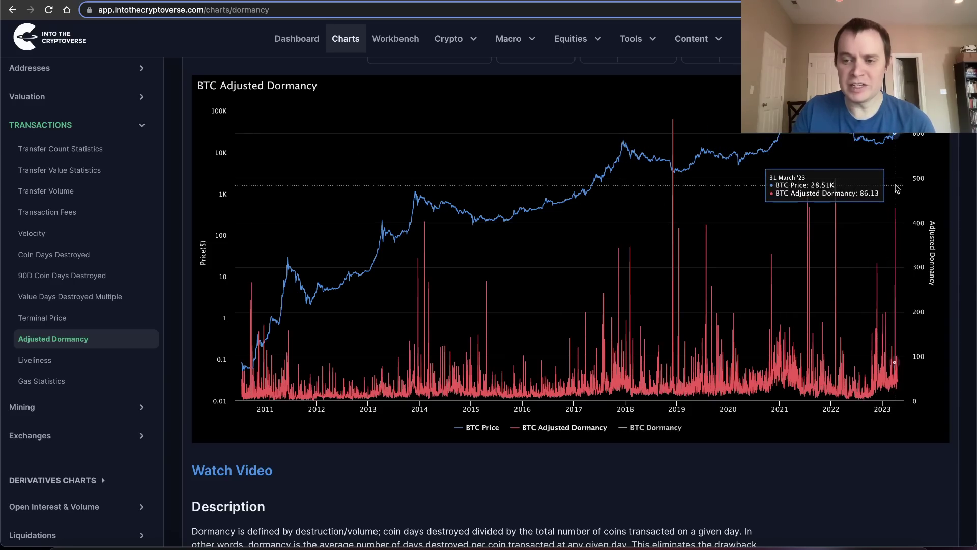
drag(874, 200, 953, 199)
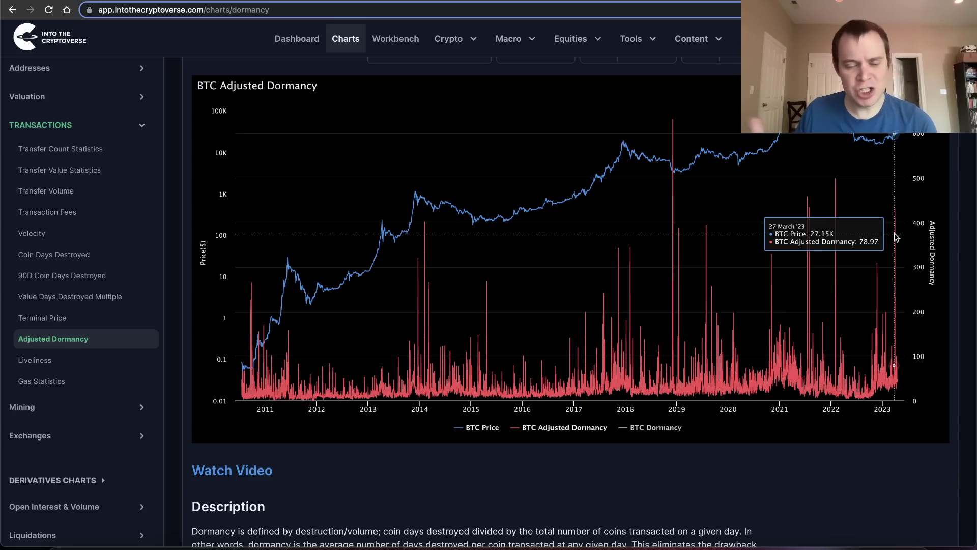
Step: Smooth the BTC Adjusted Dormancy chart with the 14D SMA moving average
scroll(707, 158, up, 1)
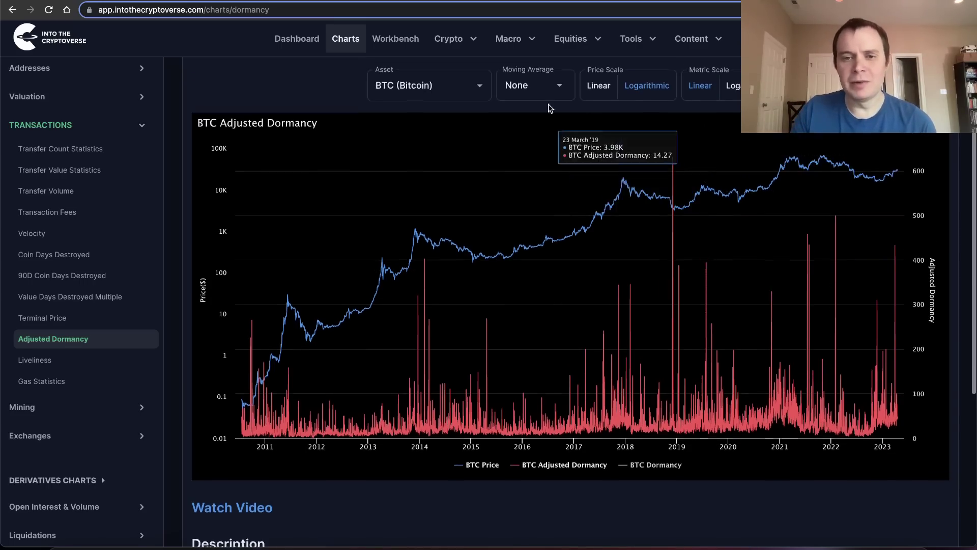
click(535, 85)
click(495, 207)
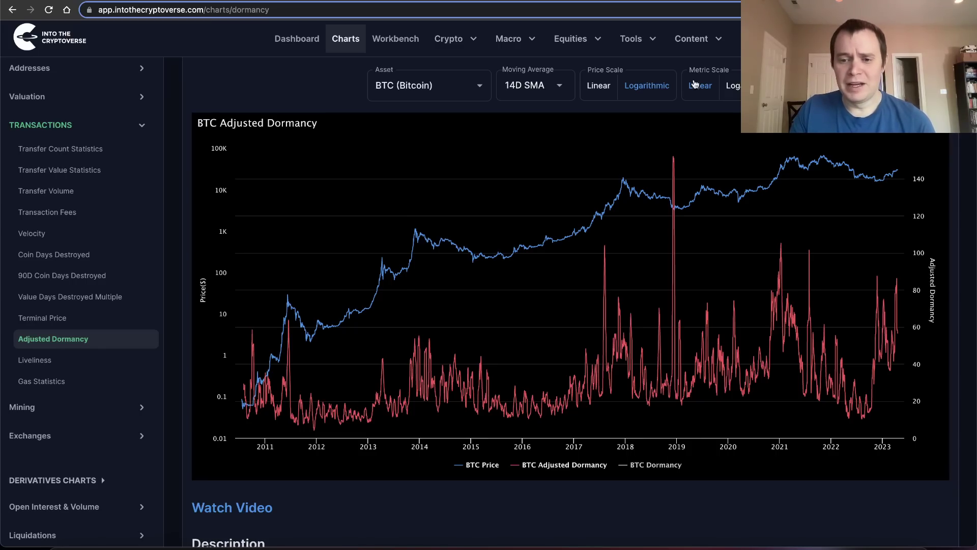
mouse_move(675, 224)
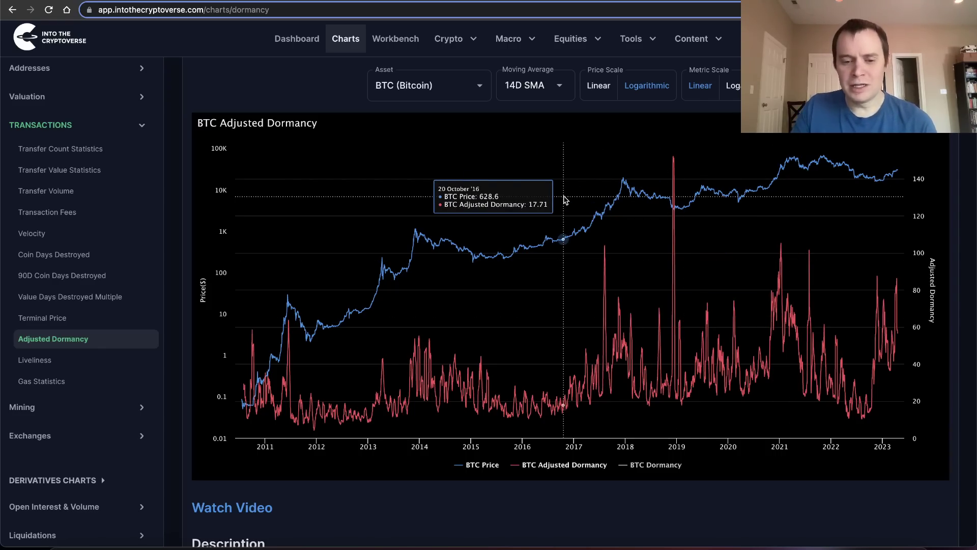
scroll(565, 198, down, 2)
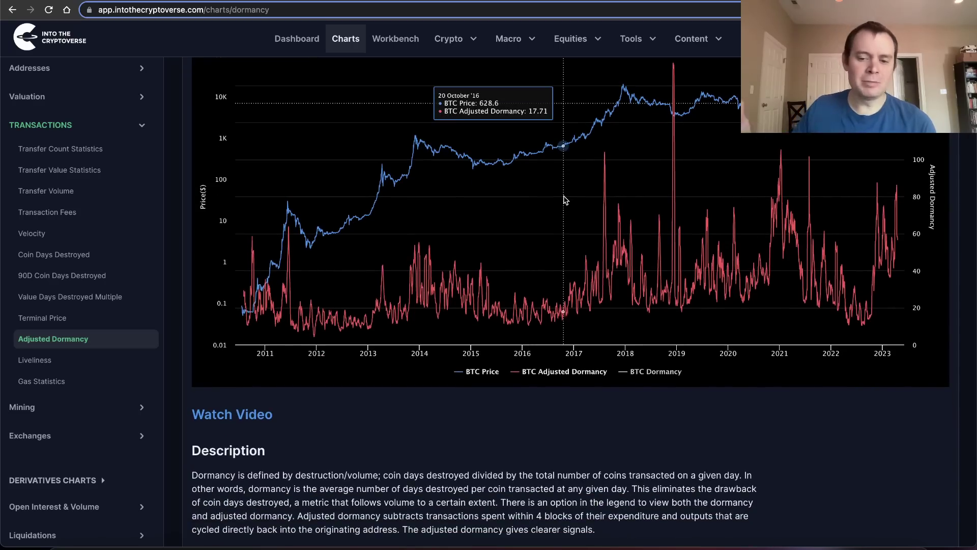
scroll(565, 200, up, 1)
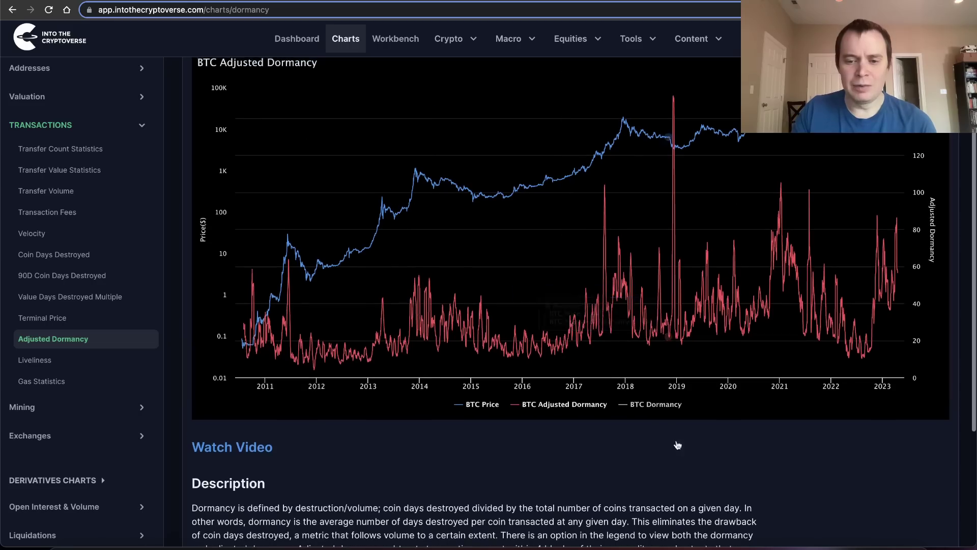
Step: Show the raw BTC Dormancy series and hide BTC Adjusted Dormancy in the legend
click(660, 398)
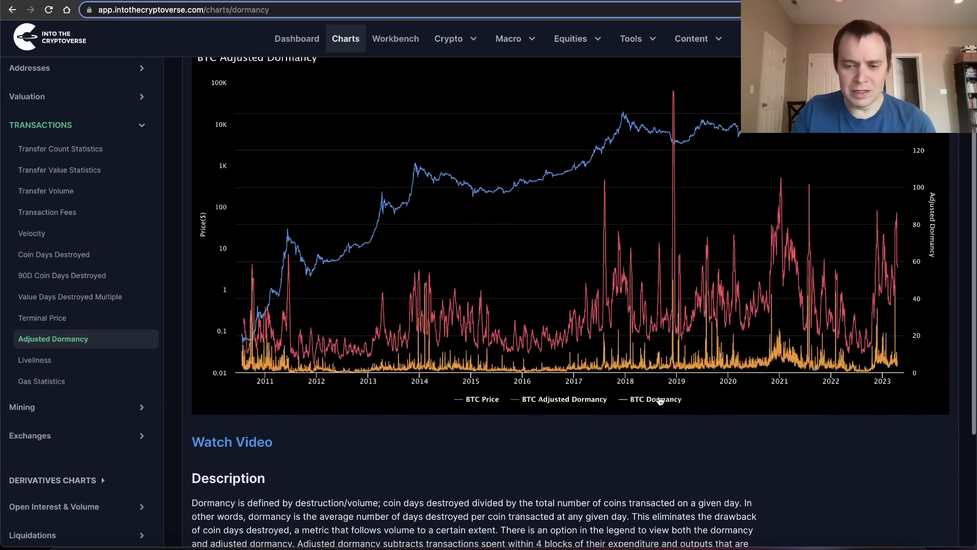
click(602, 403)
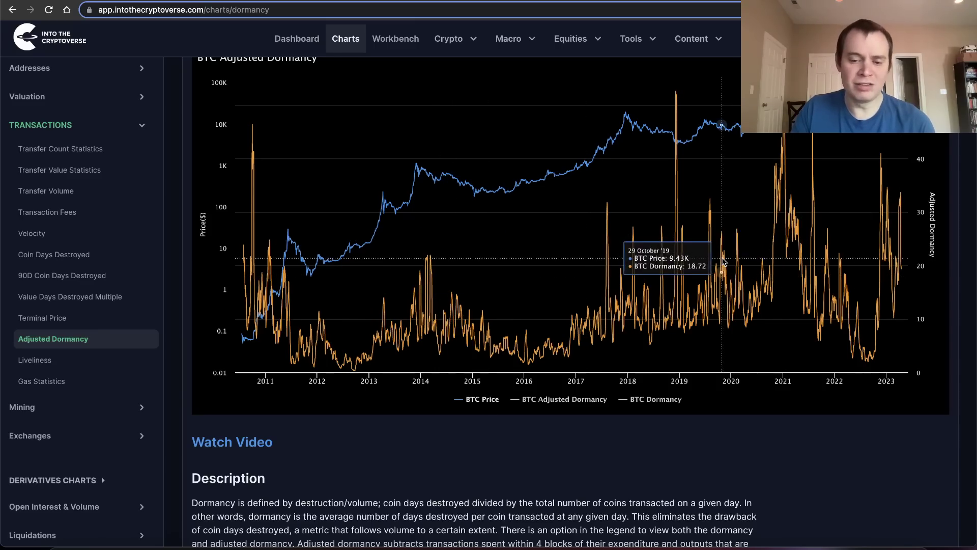
scroll(722, 265, down, 2)
scroll(725, 263, up, 5)
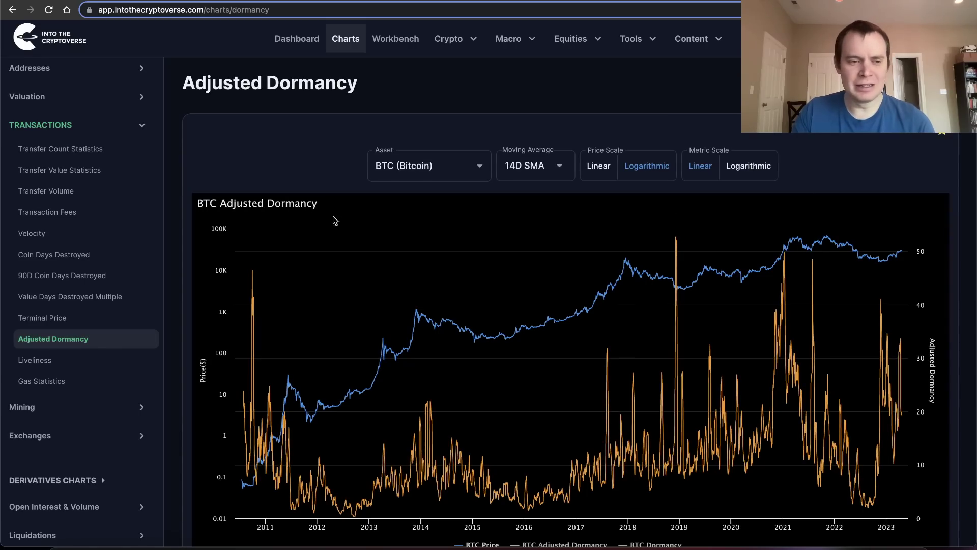
click(53, 254)
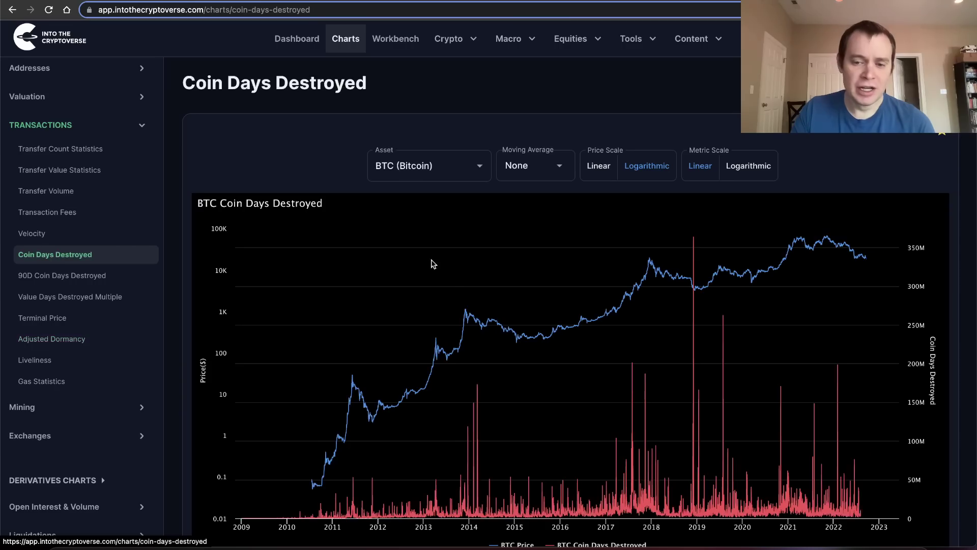